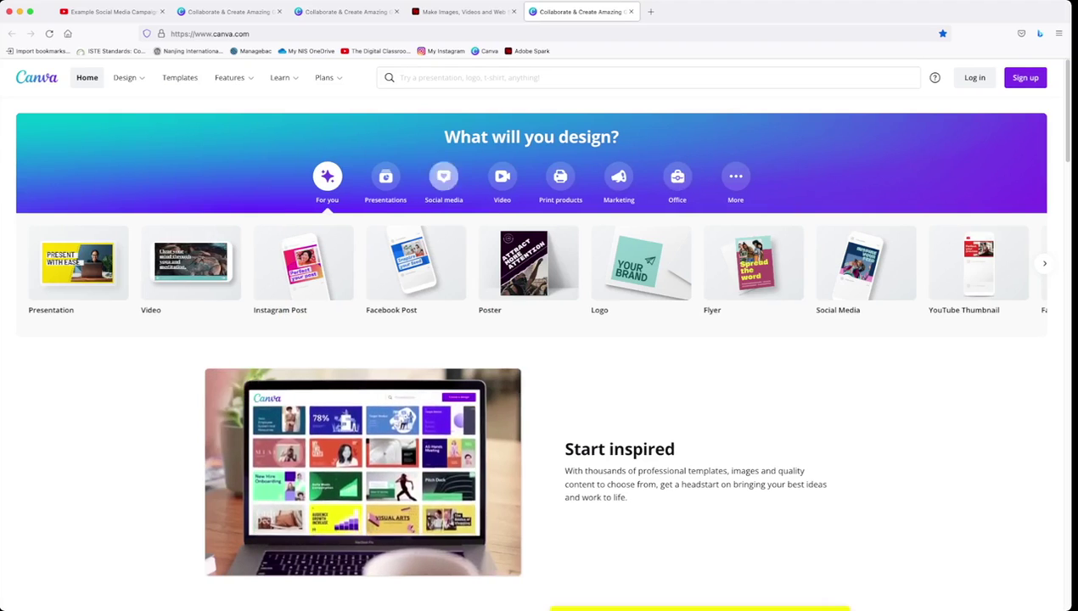
Log in to the Canva account with the filled-in e-mail and password
{"action": "left_click", "coordinate": [292, 33]}
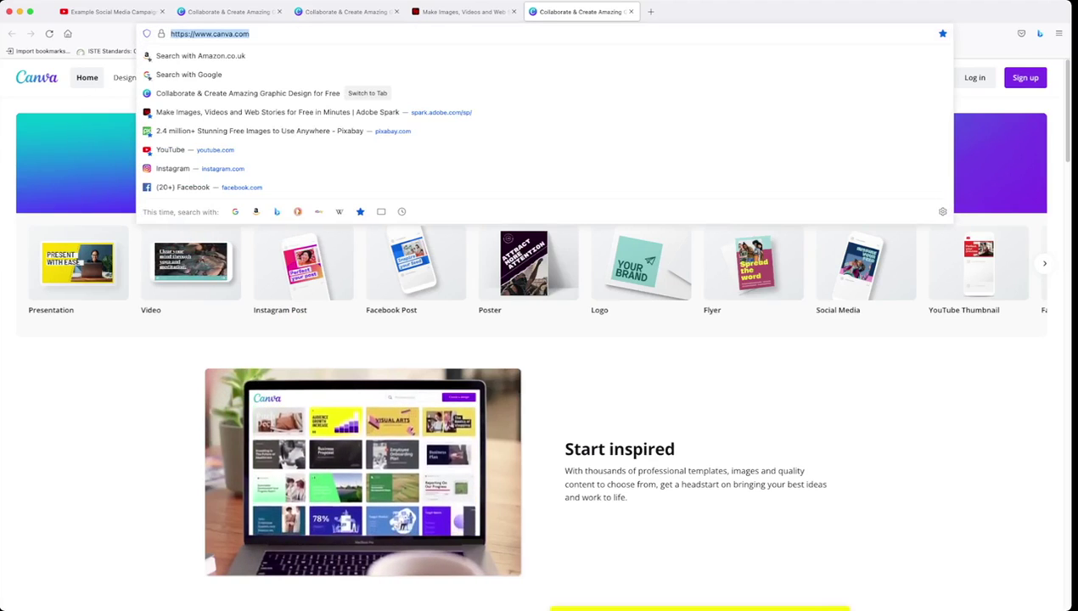
{"action": "key", "text": "Escape"}
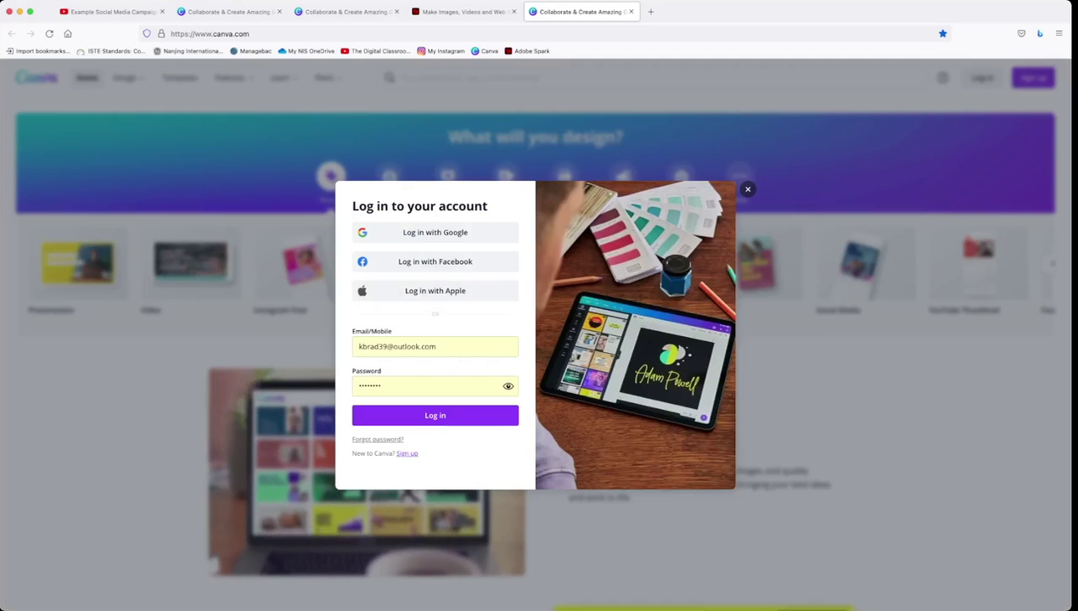
{"action": "left_click", "coordinate": [435, 415]}
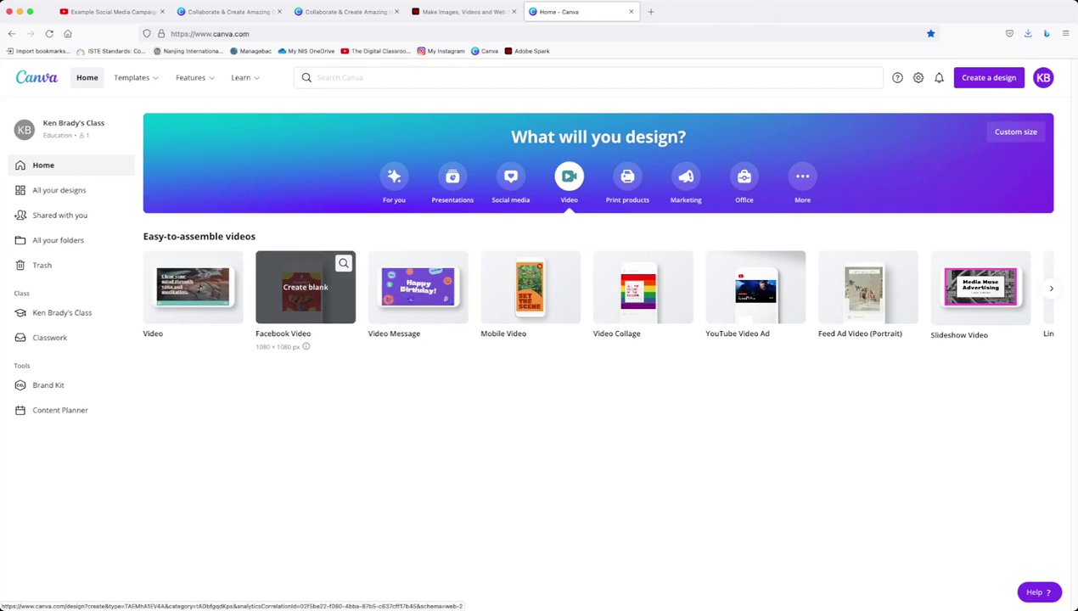
Create a blank Facebook Video design and title it "Facebook Video"
{"action": "left_click", "coordinate": [305, 287]}
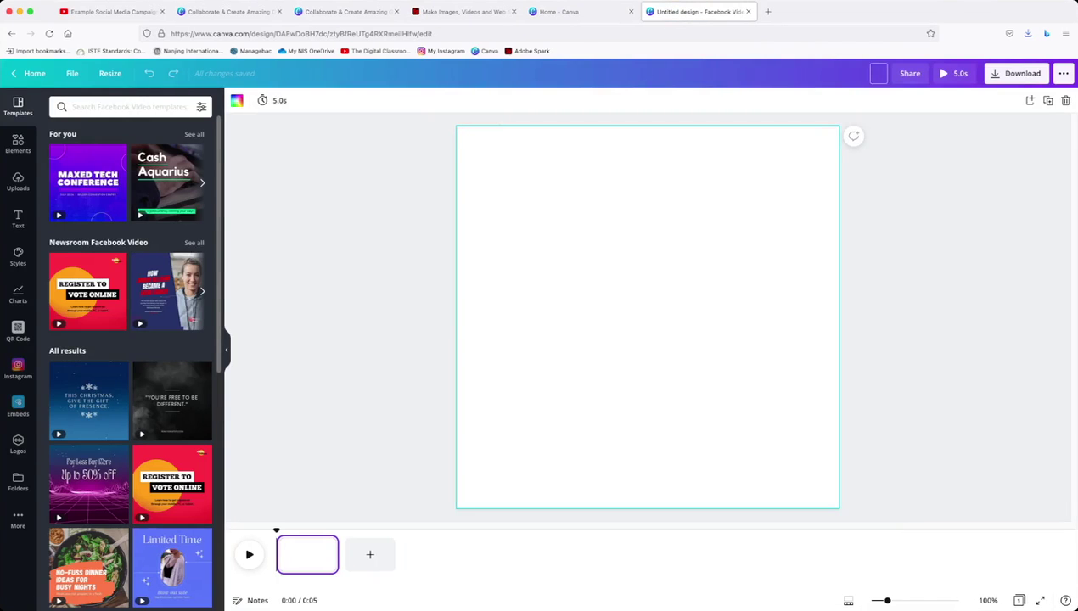
{"action": "type", "text": "Facebook Video"}
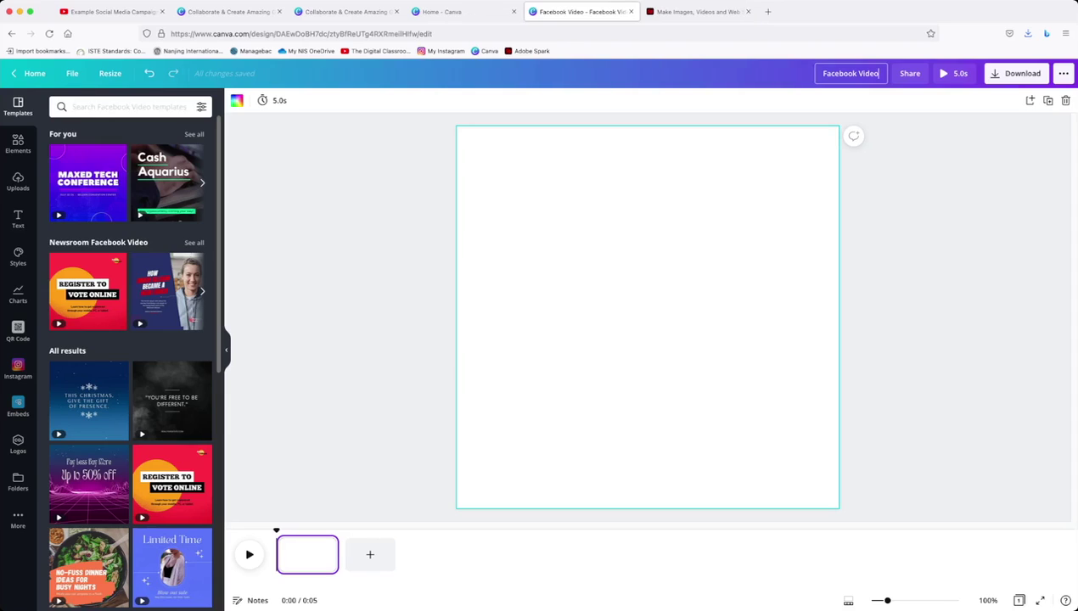
Switch to Adobe Spark, open the Logo project and download it as a PNG with a transparent background
{"action": "left_click", "coordinate": [695, 12]}
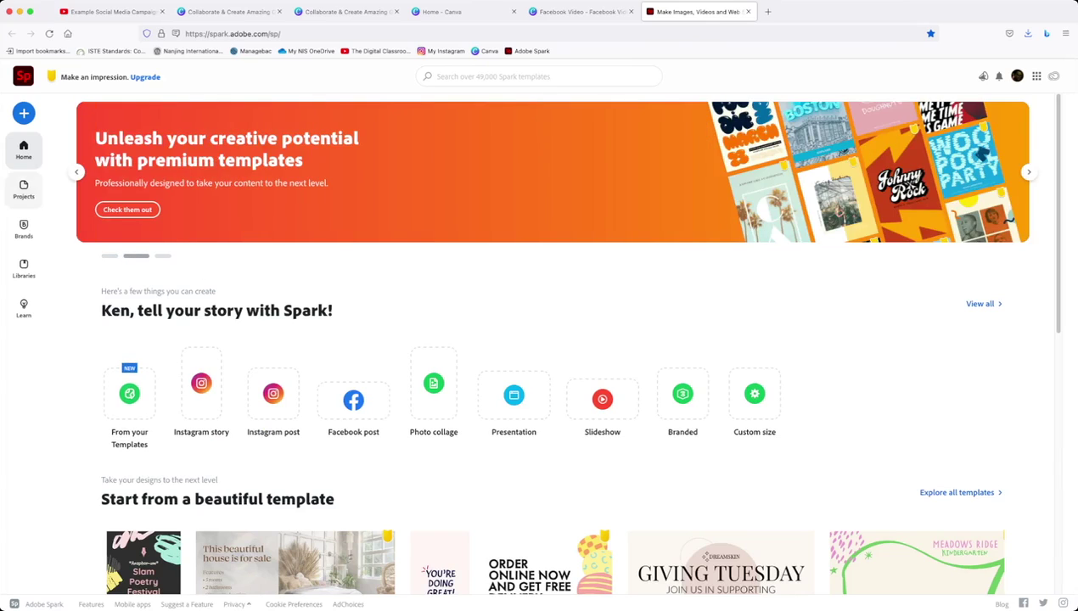
{"action": "left_click", "coordinate": [24, 188]}
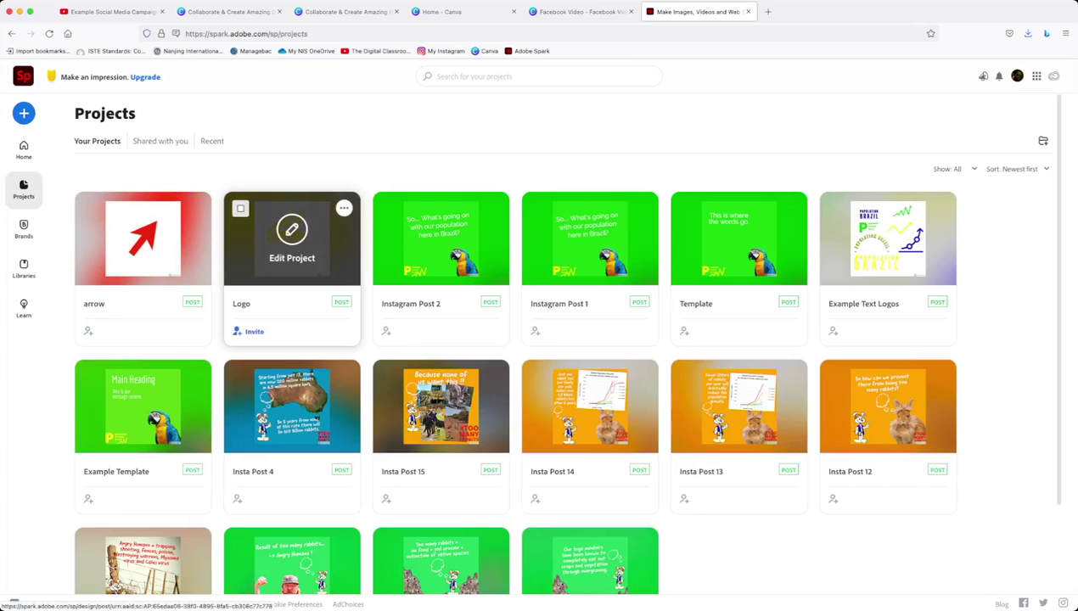
{"action": "left_click", "coordinate": [291, 242]}
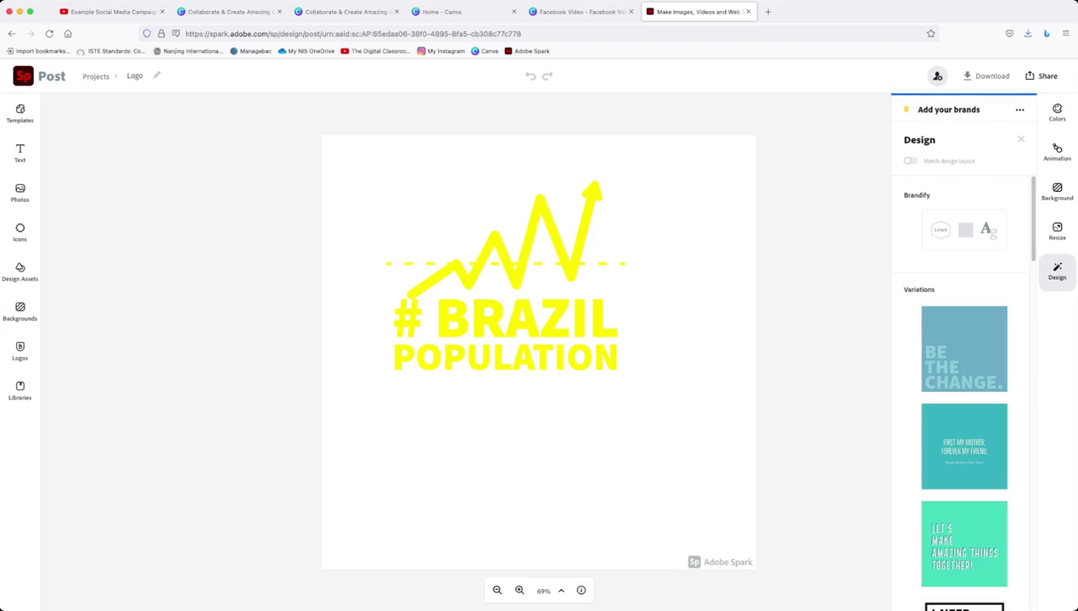
{"action": "left_click", "coordinate": [986, 76]}
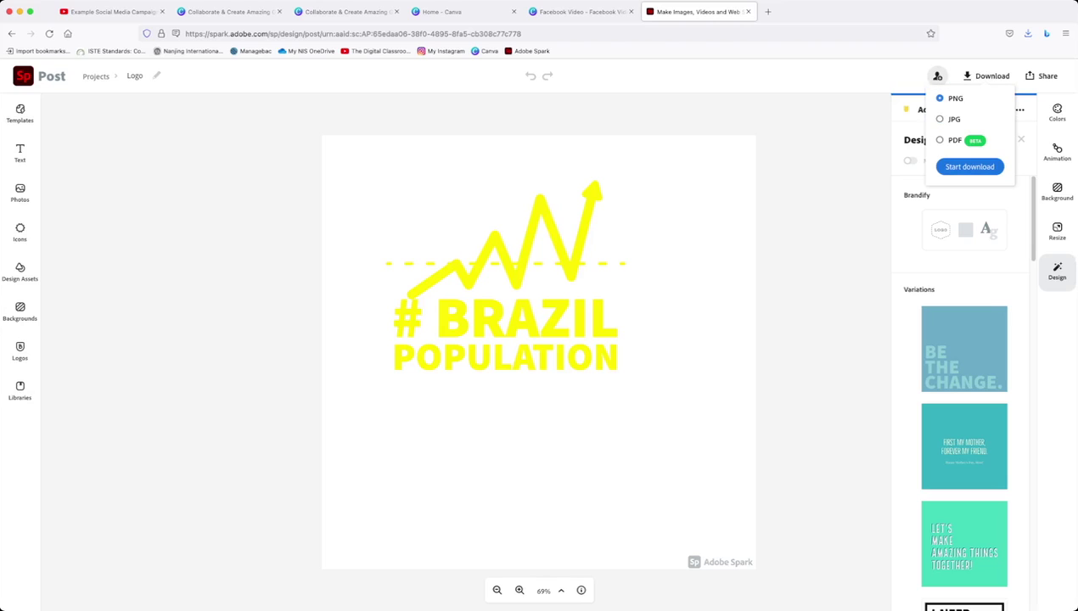
{"action": "left_click", "coordinate": [969, 166]}
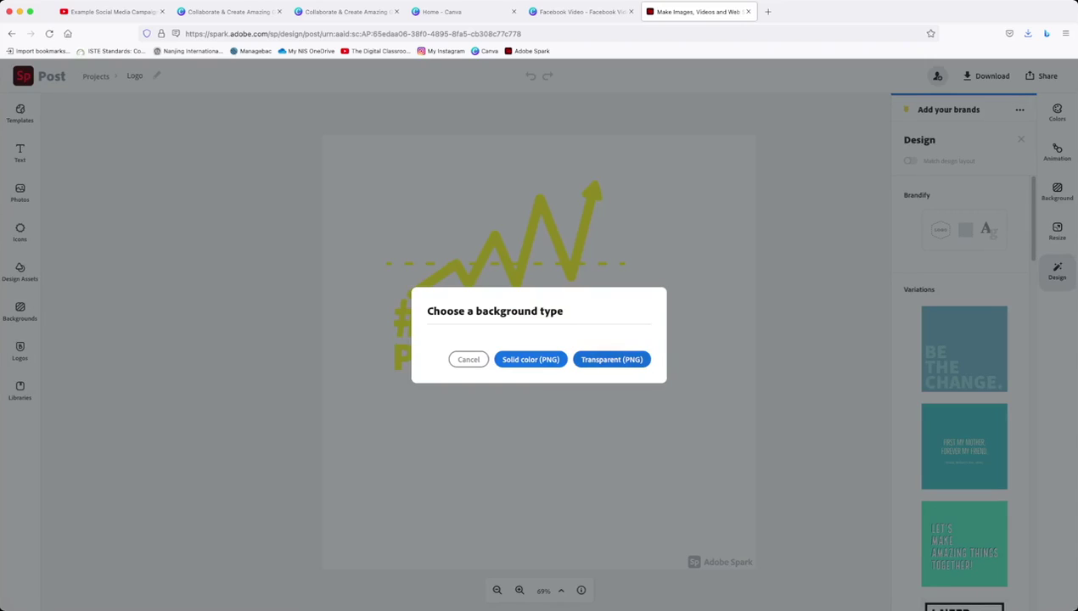
{"action": "left_click", "coordinate": [612, 359]}
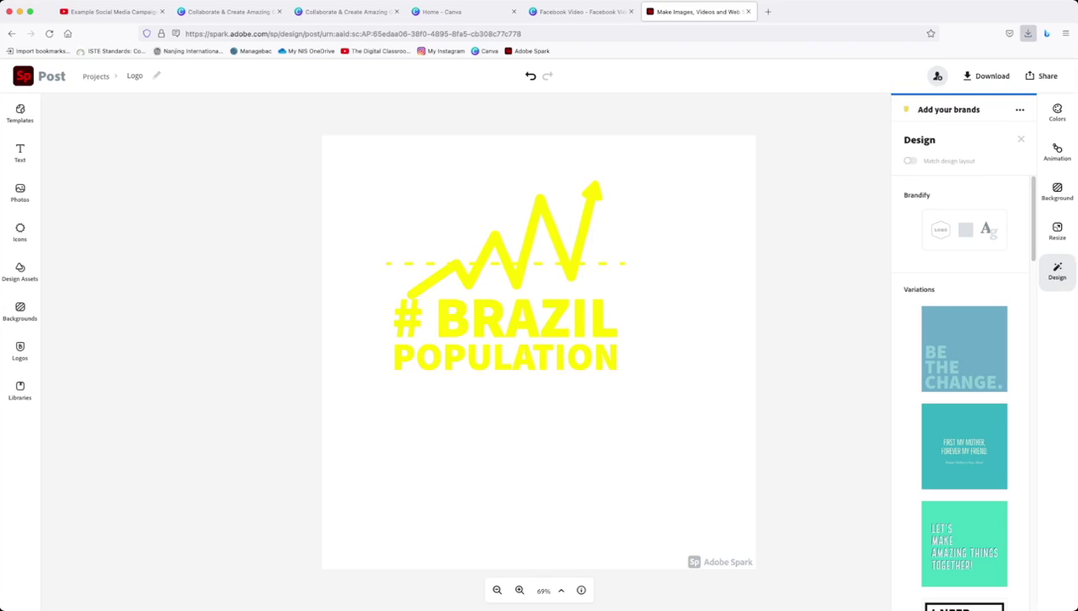
Return to the Facebook Video design in Canva and place the uploaded # Brazil Population logo on the page
{"action": "key", "text": "ctrl+shift+Tab"}
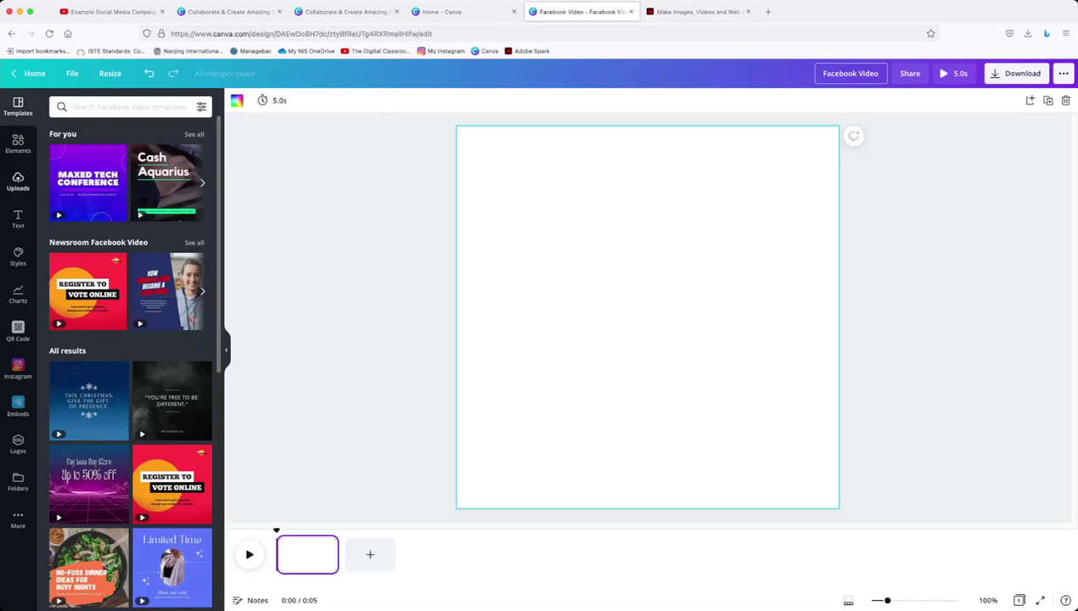
{"action": "left_click", "coordinate": [18, 180]}
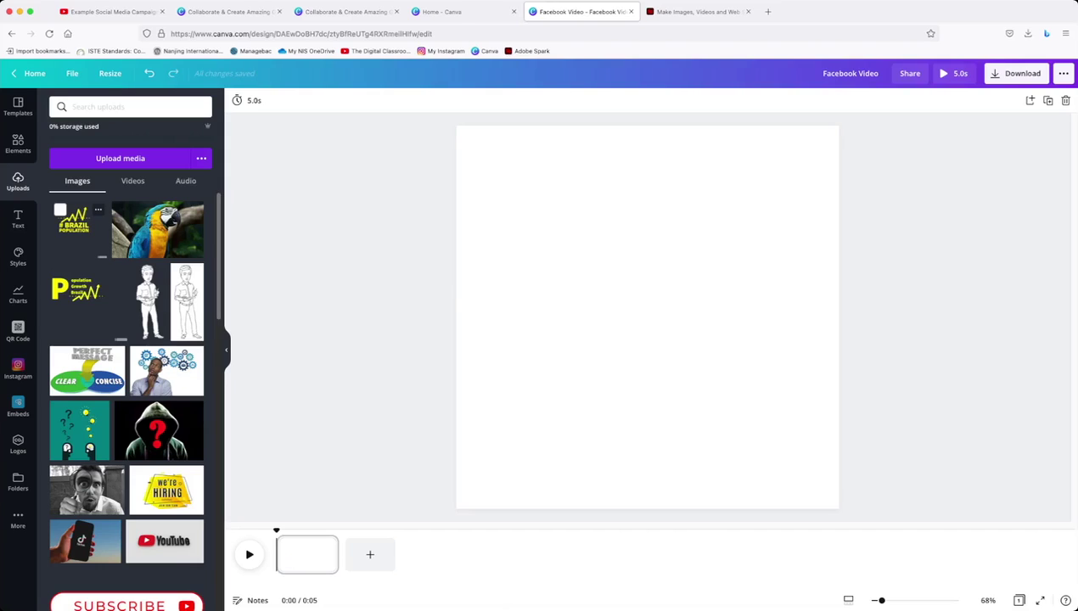
{"action": "left_click", "coordinate": [74, 225]}
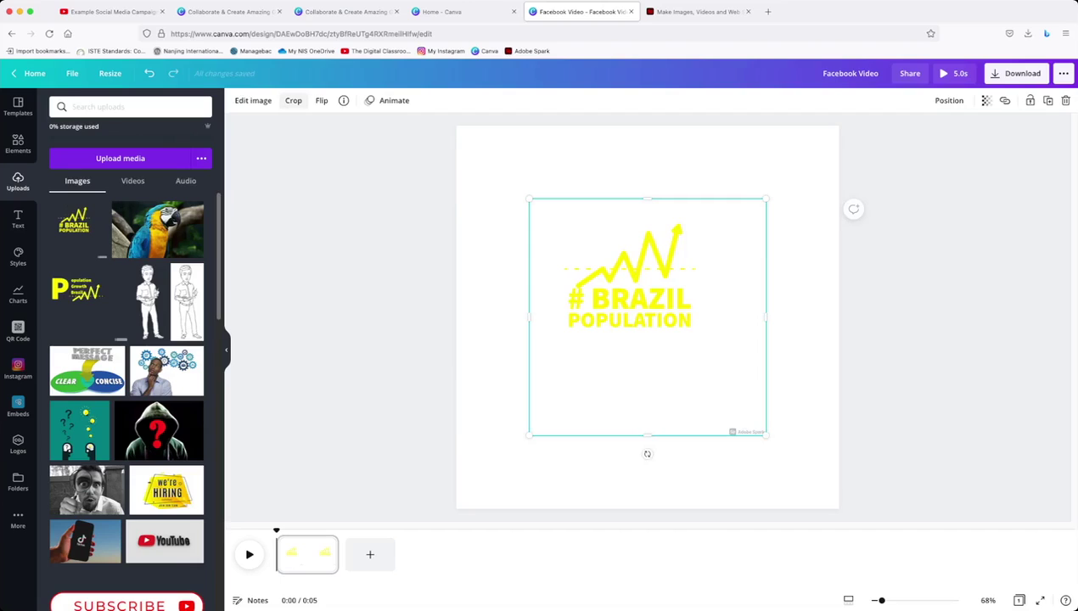
Crop the logo tightly around its artwork and fit it small into the page's lower-left corner
{"action": "left_click", "coordinate": [293, 100]}
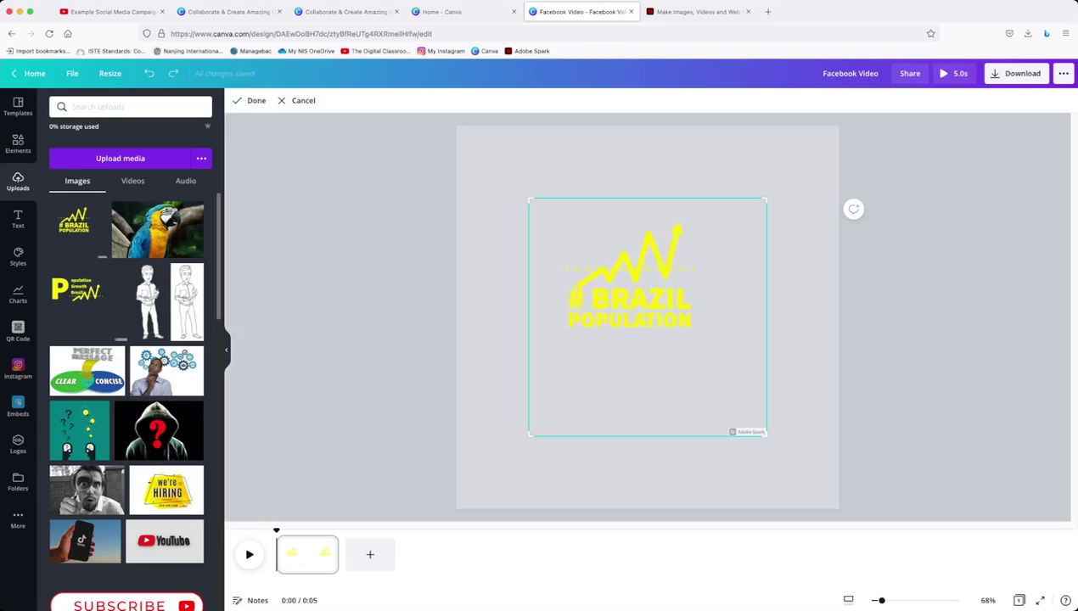
{"action": "left_click_drag", "start_coordinate": [529, 435], "coordinate": [555, 335]}
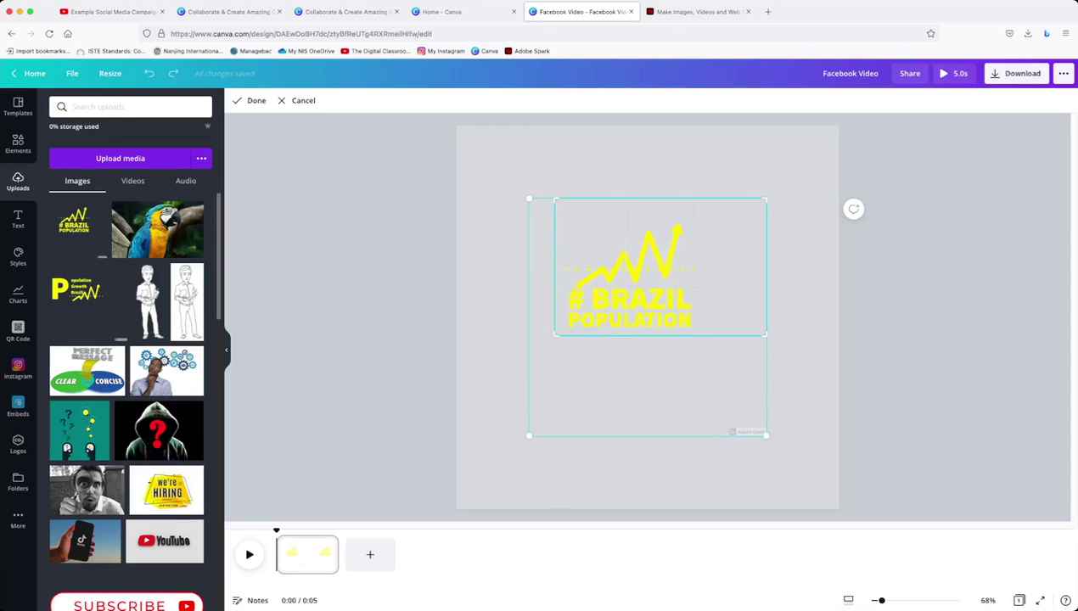
{"action": "left_click_drag", "start_coordinate": [766, 199], "coordinate": [490, 482]}
{"action": "key", "text": "Return"}
{"action": "left_click", "coordinate": [536, 479]}
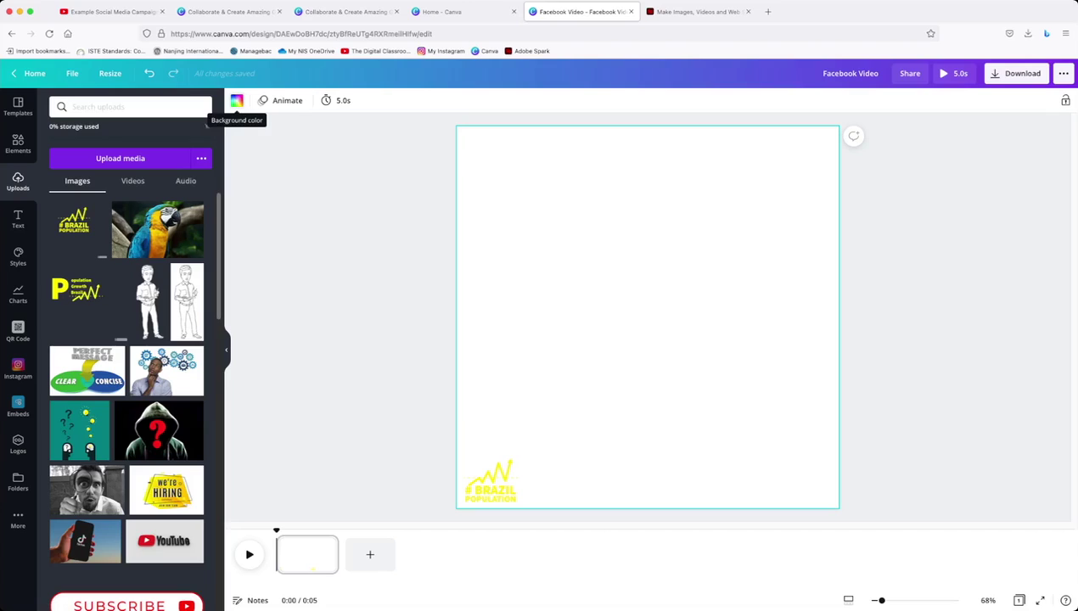
Set the page background to green #25D55F and adjust it to a slightly more saturated custom green
{"action": "left_click", "coordinate": [237, 101]}
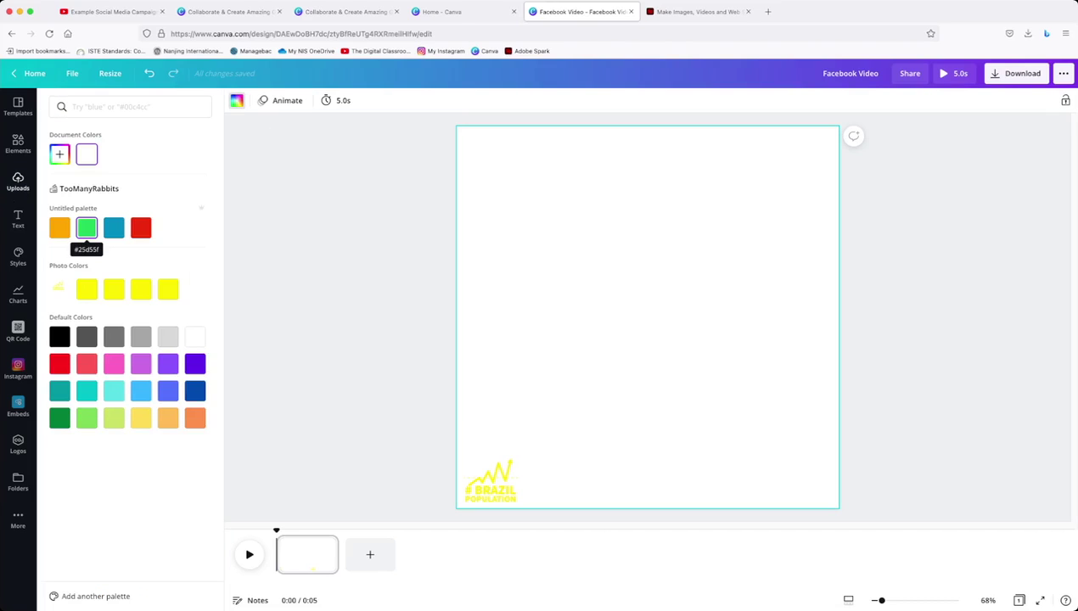
{"action": "left_click", "coordinate": [86, 227]}
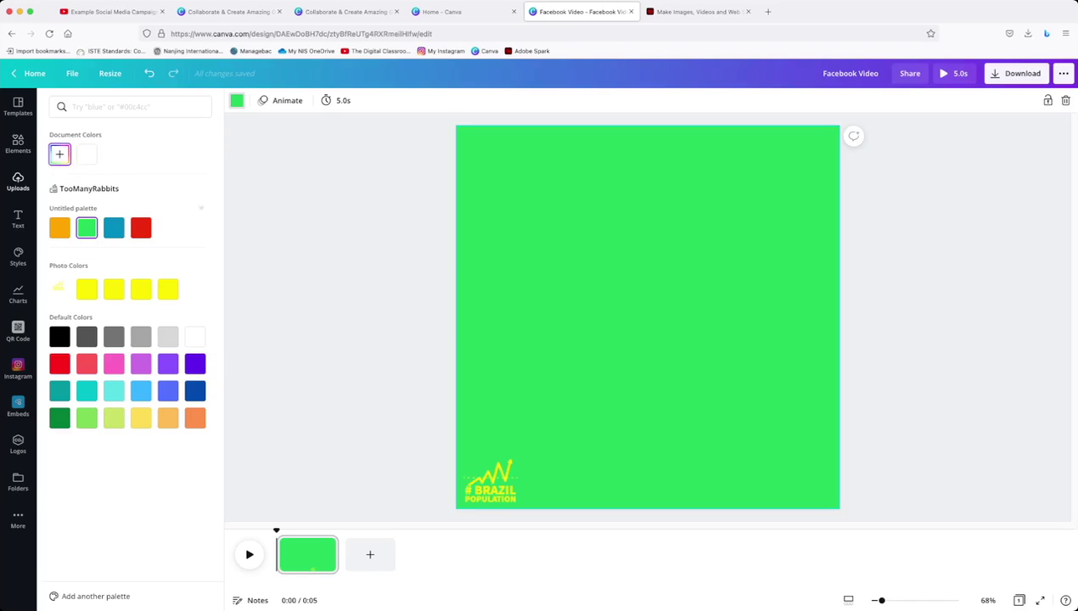
{"action": "left_click", "coordinate": [59, 154]}
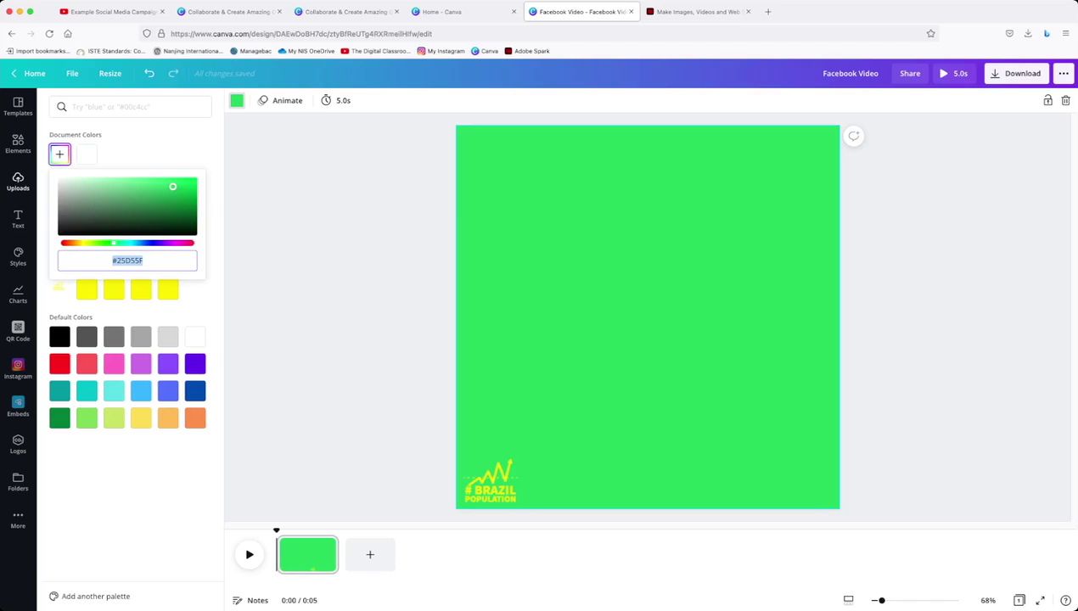
{"action": "left_click_drag", "start_coordinate": [172, 186], "coordinate": [183, 184]}
{"action": "key", "text": "Escape"}
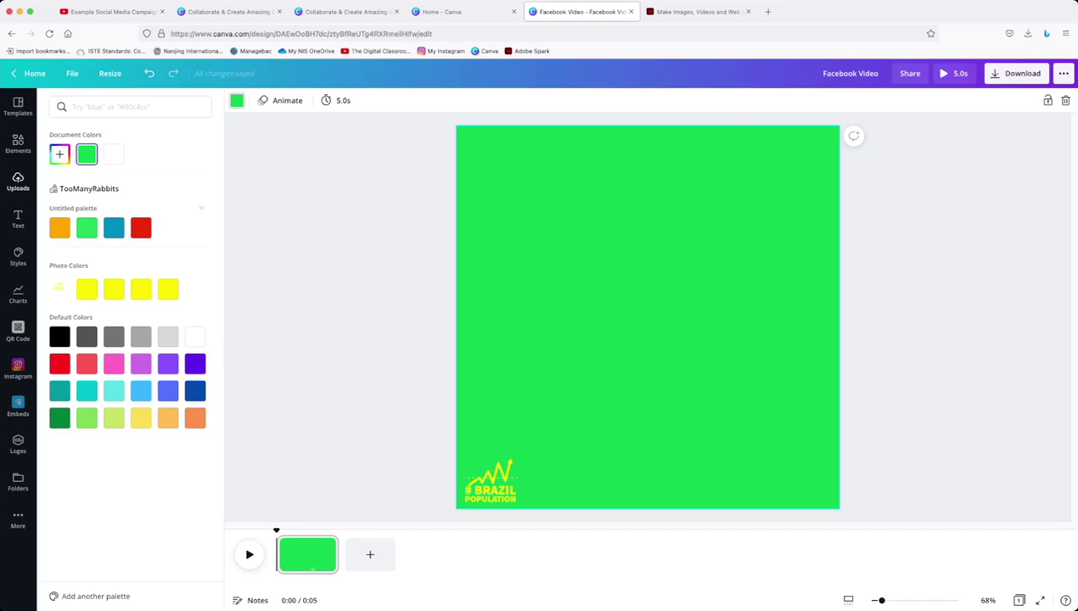
Upload the parrot photo, add it to the page and remove its background
{"action": "left_click", "coordinate": [18, 181]}
{"action": "left_click", "coordinate": [119, 158]}
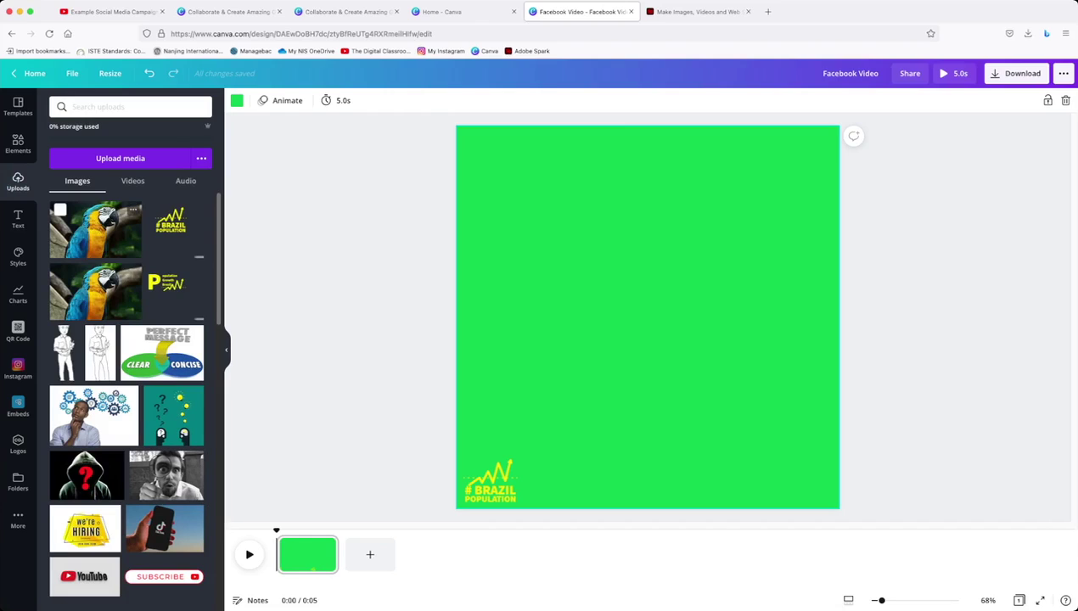
{"action": "left_click", "coordinate": [95, 229]}
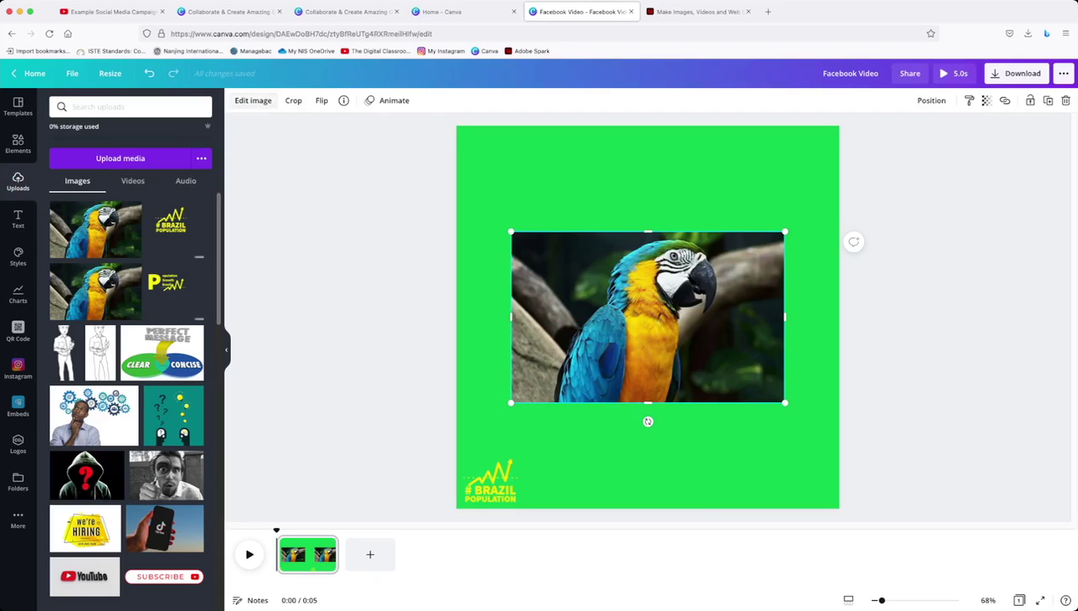
{"action": "left_click", "coordinate": [252, 101]}
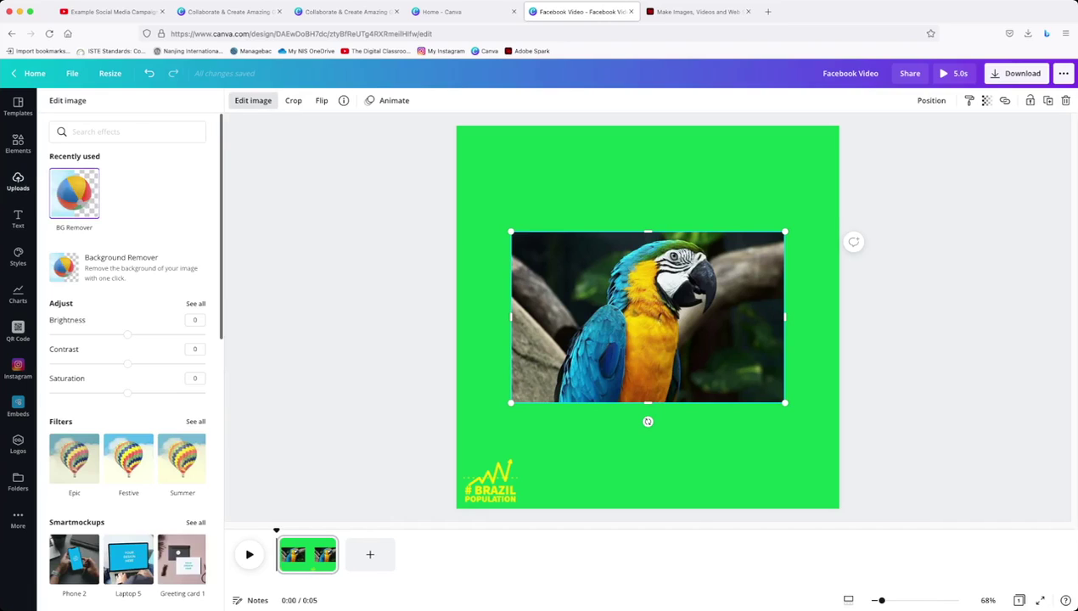
{"action": "left_click", "coordinate": [74, 194]}
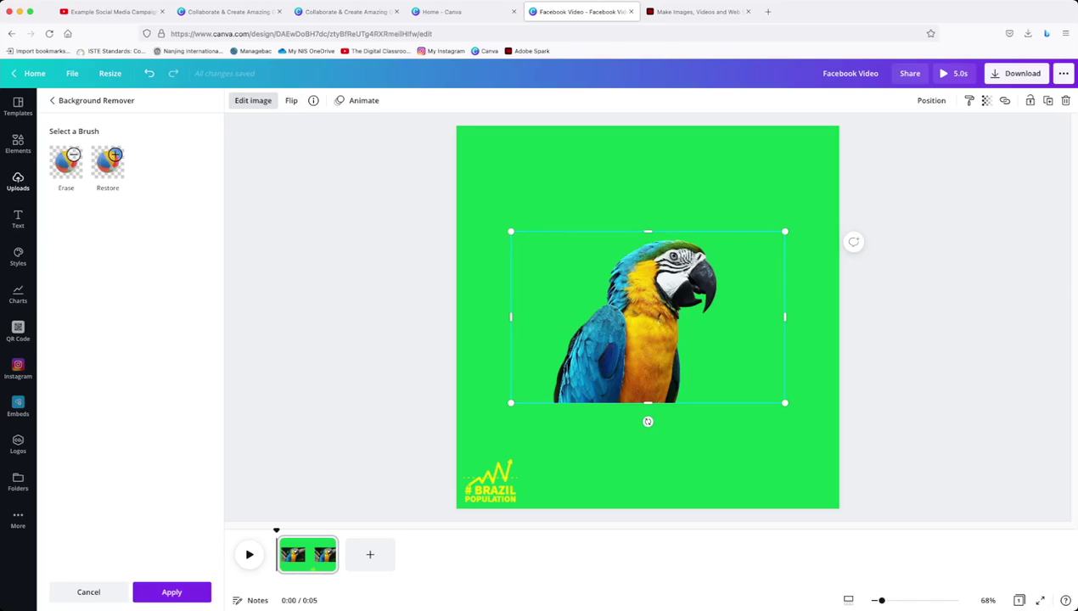
Enlarge the parrot cutout slightly and open its flip options
{"action": "left_click_drag", "start_coordinate": [785, 231], "coordinate": [800, 222]}
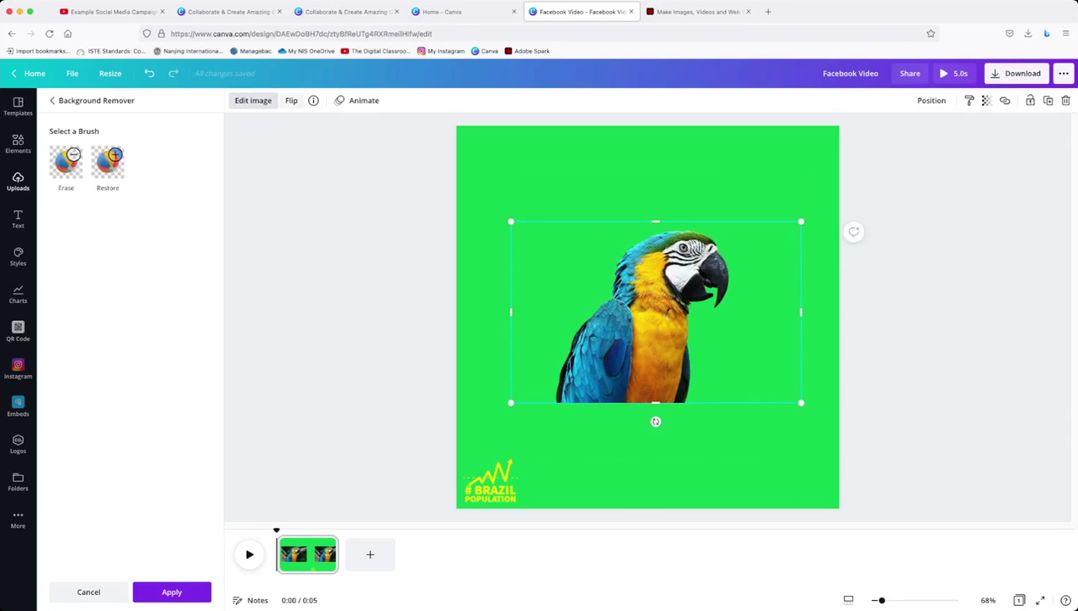
{"action": "left_click", "coordinate": [291, 100]}
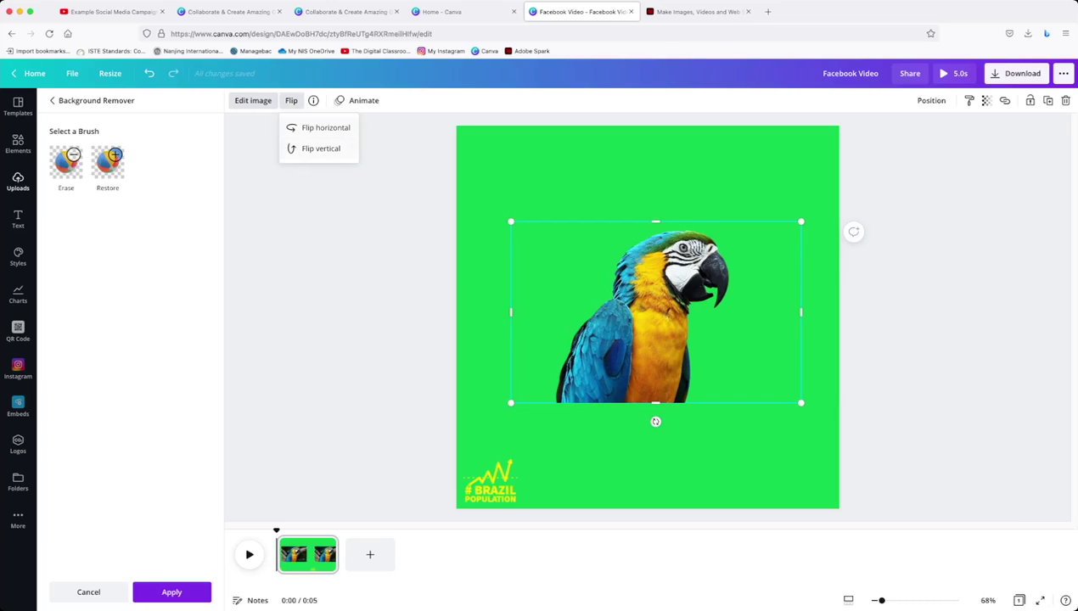